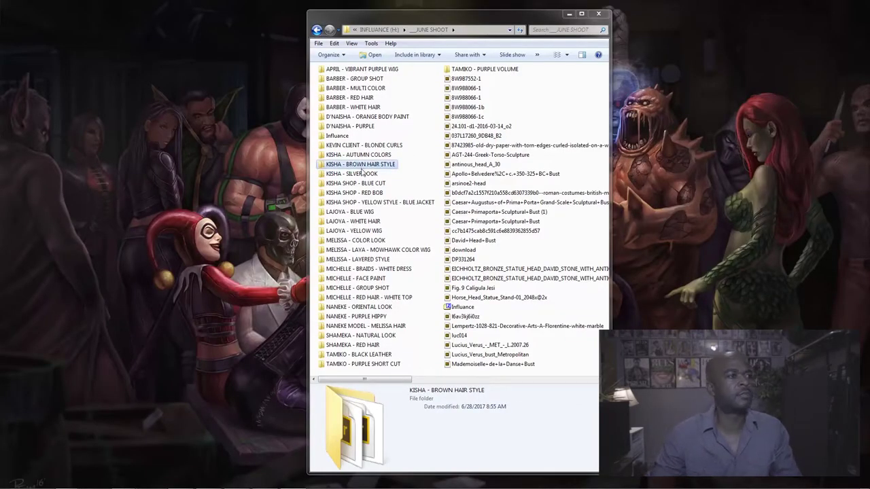
Step: Select the KISHA - SILVER LOOK shoot folder inside the JUNE SHOOT folder
click(364, 174)
Step: Open KISHA - SILVER LOOK, check Clients Sheet, My Picks, RET and raw 8W9B6666, then open Clients Sheet
double_click(365, 175)
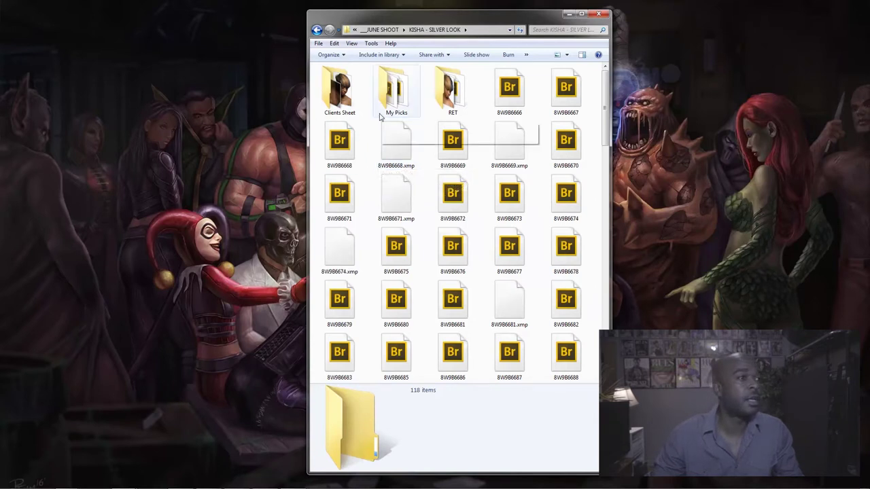
click(343, 105)
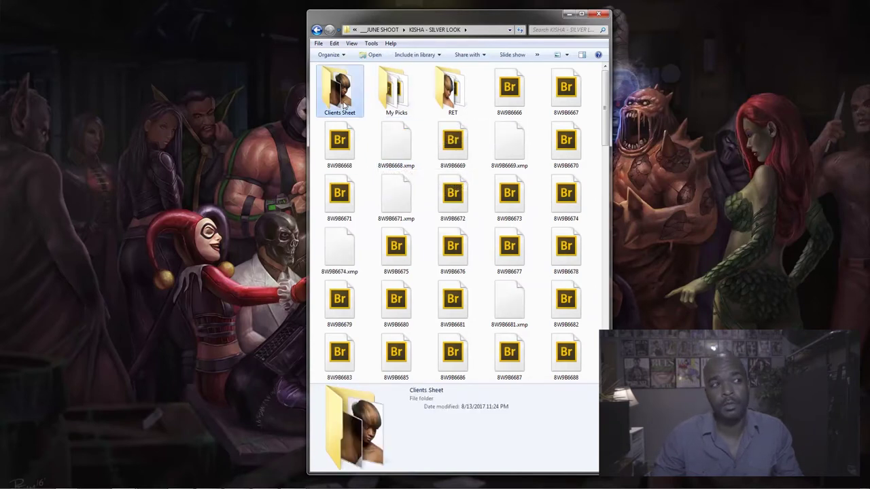
click(400, 104)
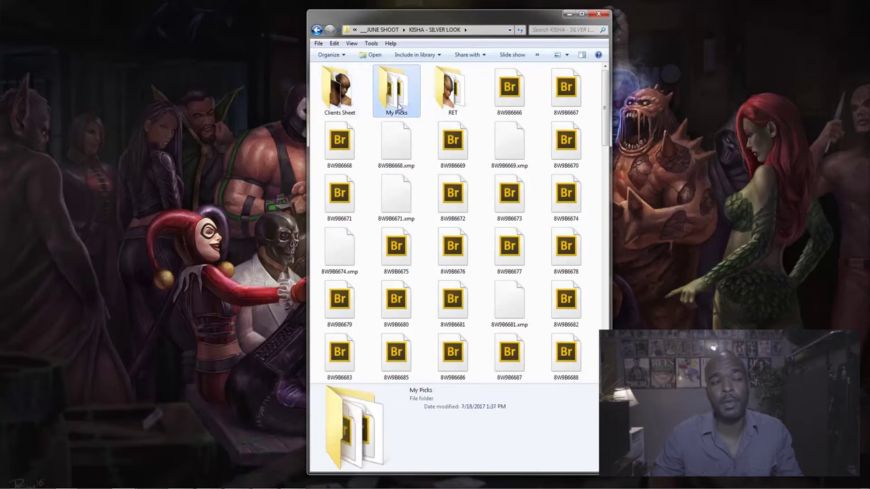
click(452, 103)
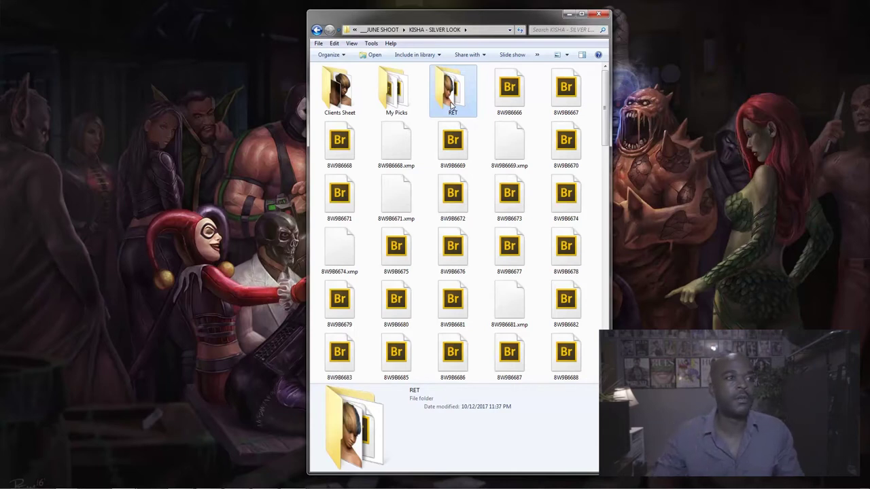
click(506, 94)
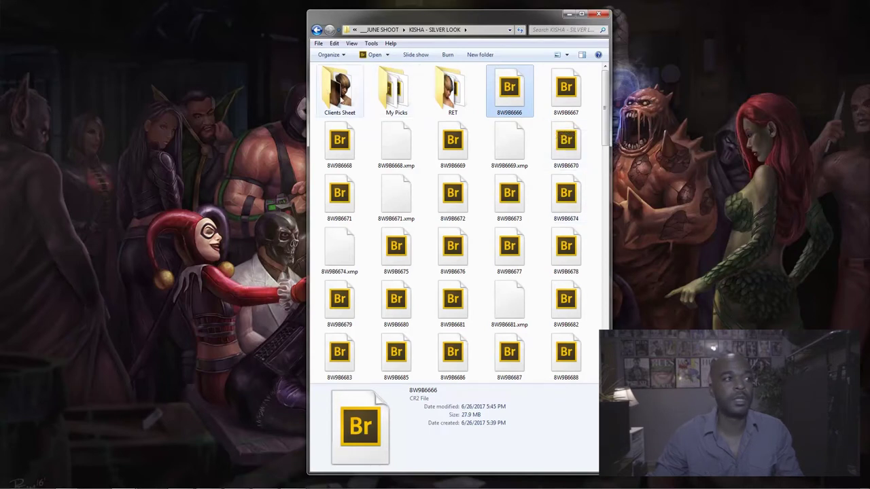
double_click(351, 92)
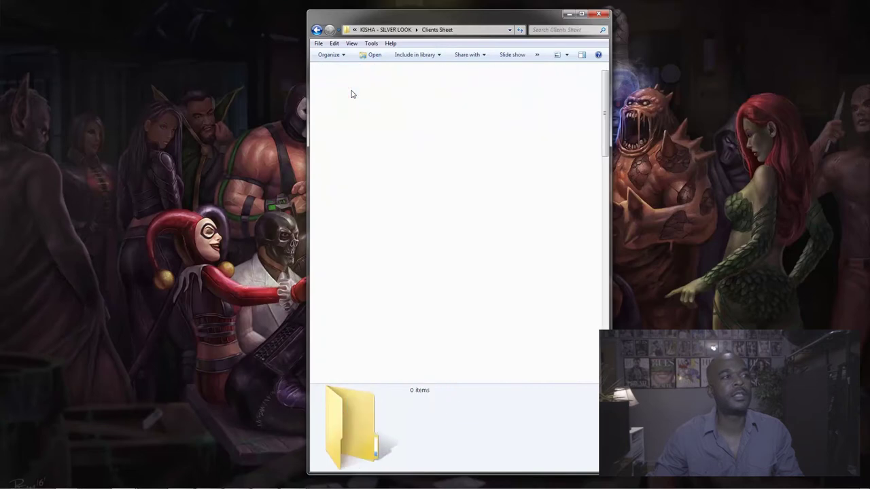
Step: Look over the Small For Web JPEGs in Clients Sheet, then go back to KISHA - SILVER LOOK
click(412, 151)
scroll(411, 151, down, 10)
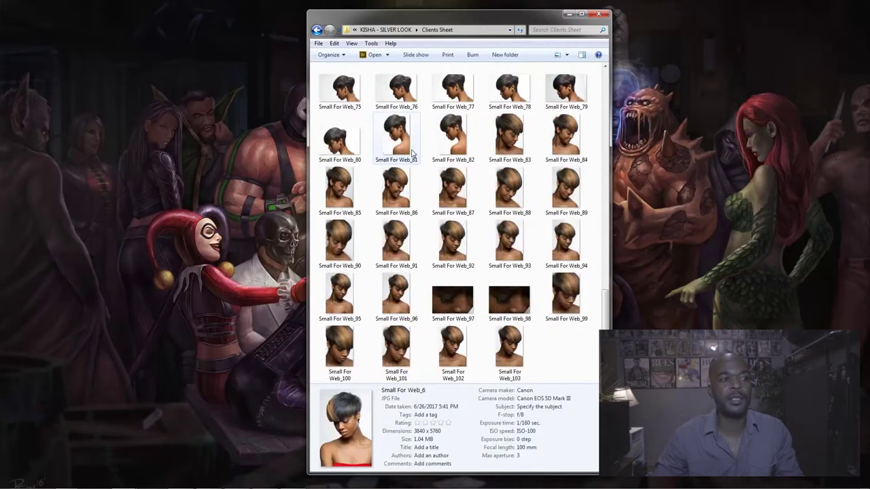
scroll(412, 150, up, 10)
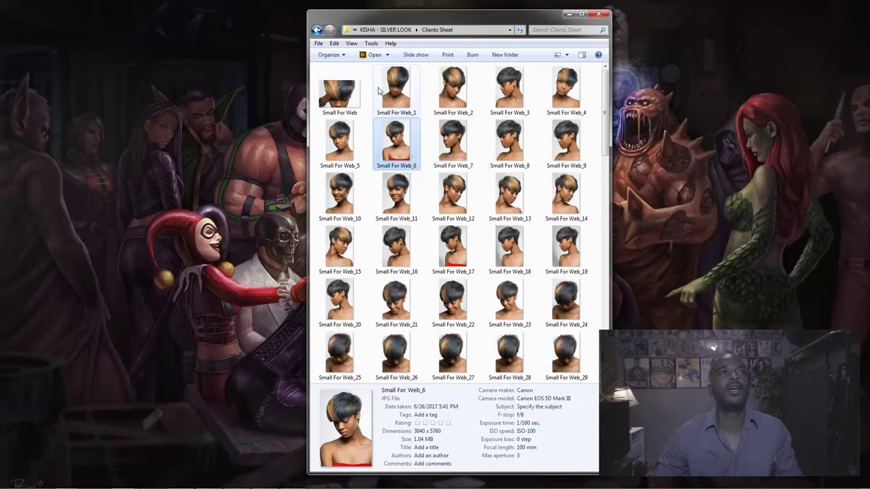
mouse_move(379, 88)
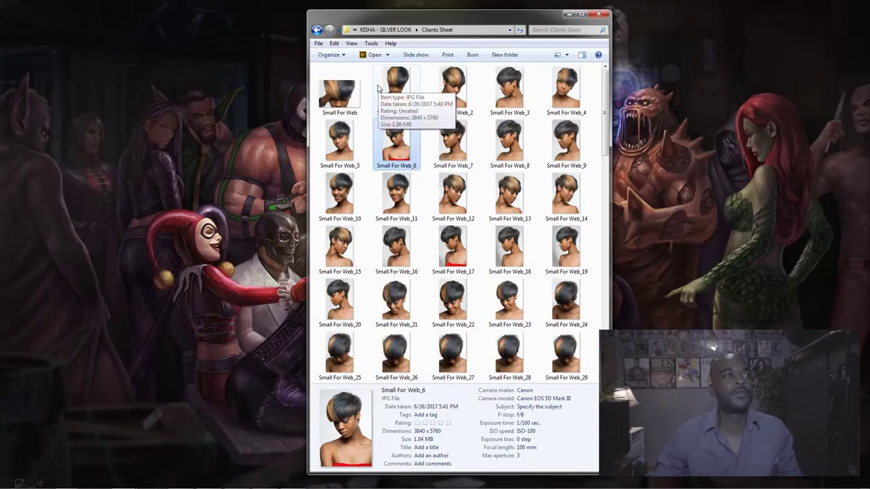
click(316, 31)
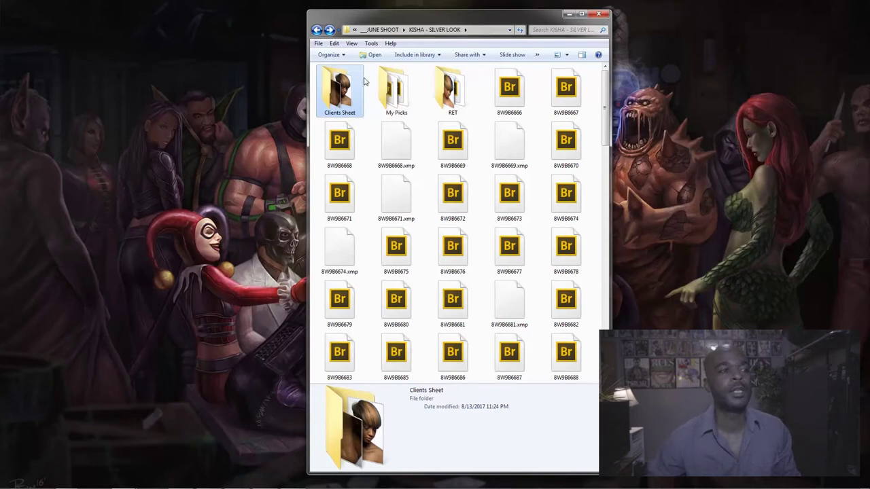
click(506, 102)
scroll(506, 204, down, 10)
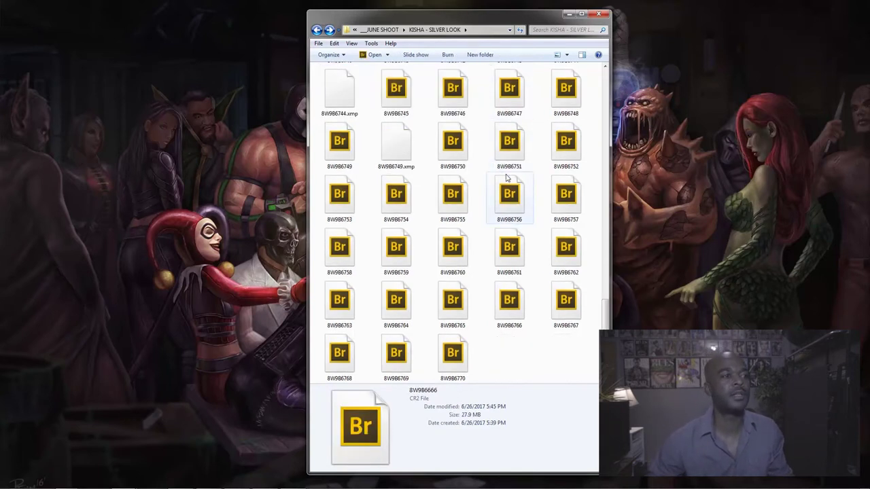
shift+click(463, 356)
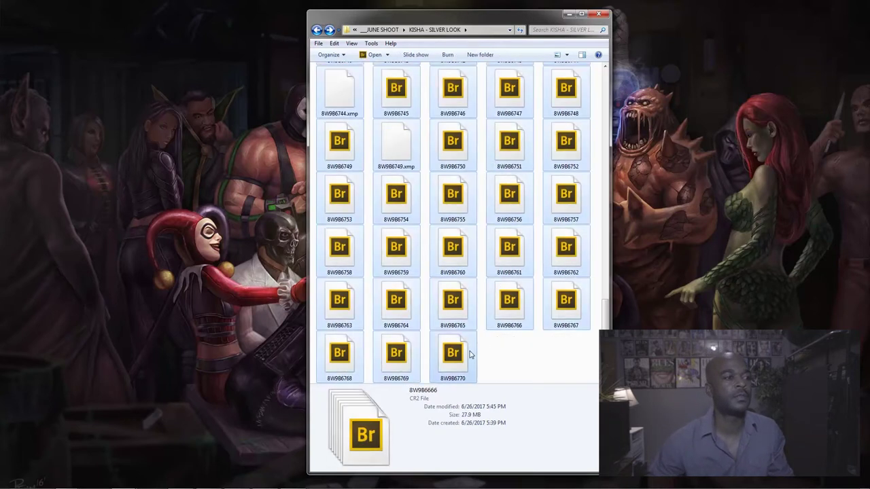
right_click(466, 307)
click(382, 420)
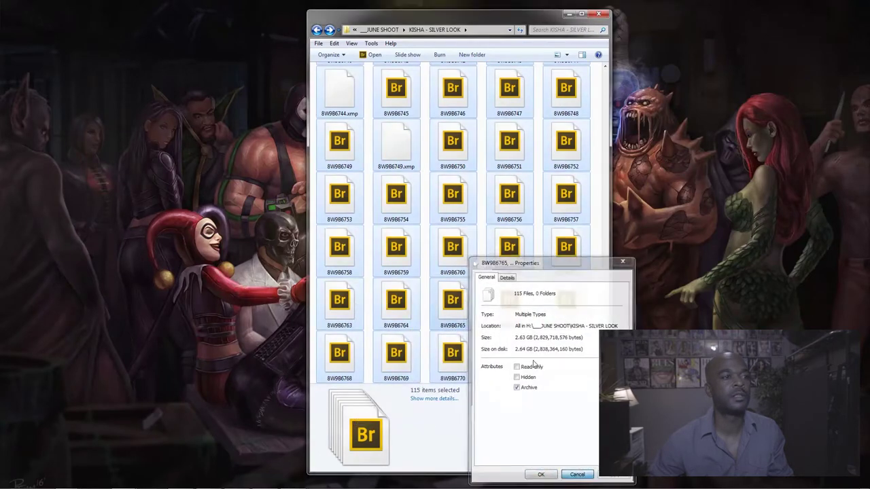
click(578, 474)
click(508, 248)
scroll(487, 273, up, 10)
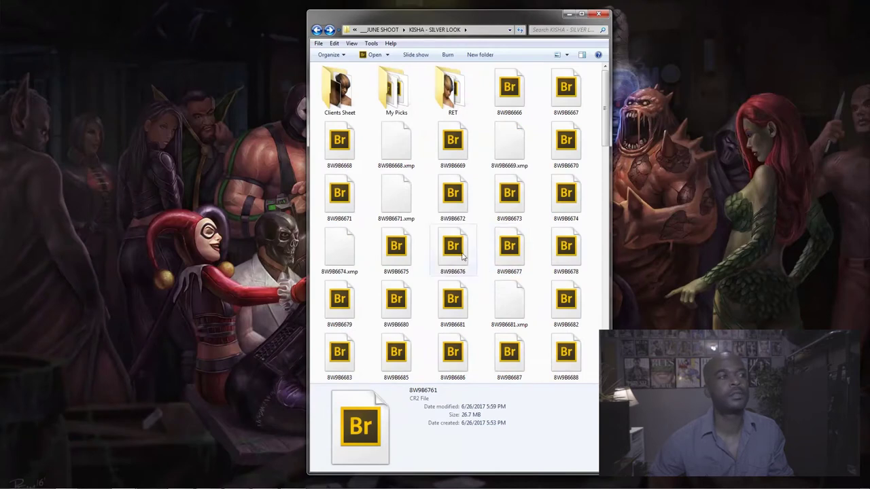
double_click(339, 95)
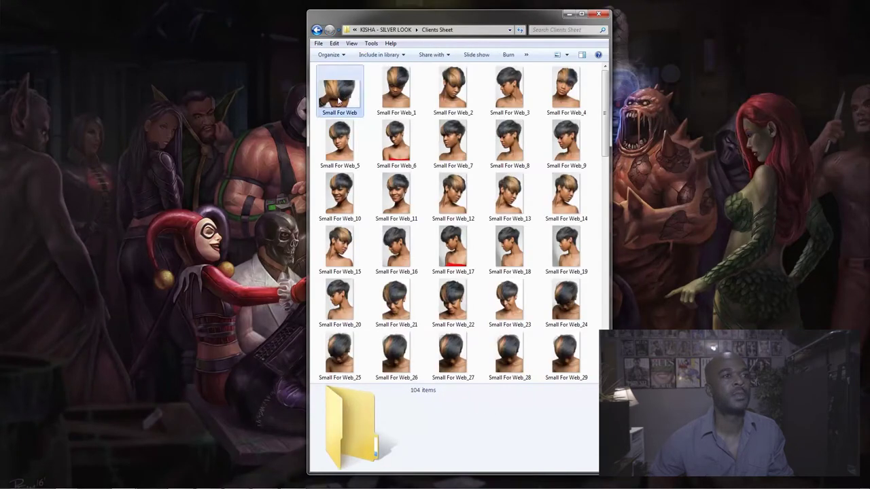
scroll(381, 265, down, 10)
shift+click(504, 347)
right_click(503, 347)
click(468, 336)
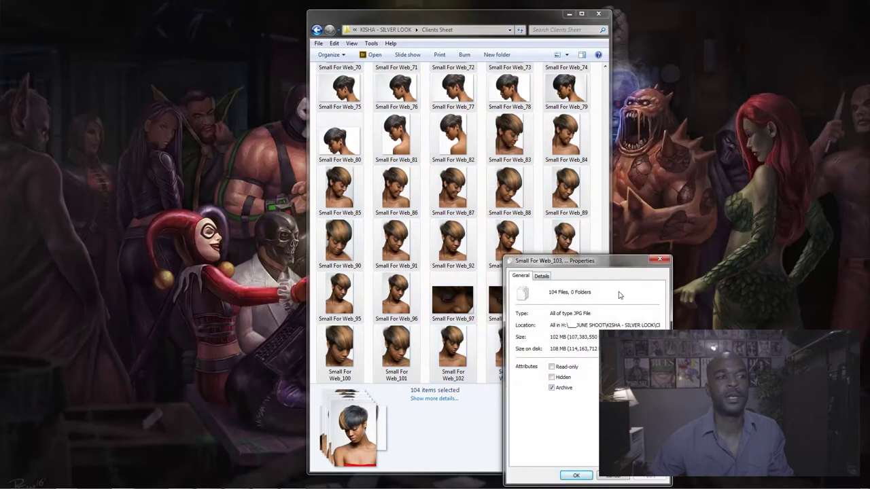
click(659, 260)
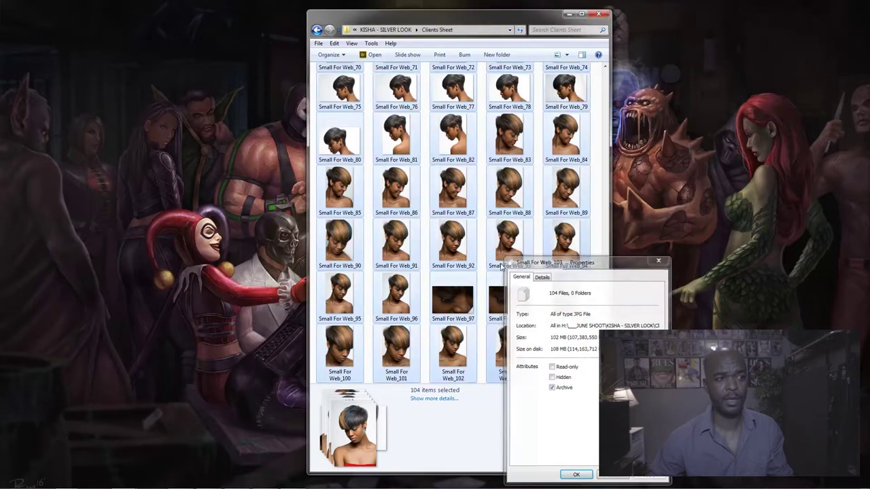
scroll(466, 278, up, 15)
key(alt+Up)
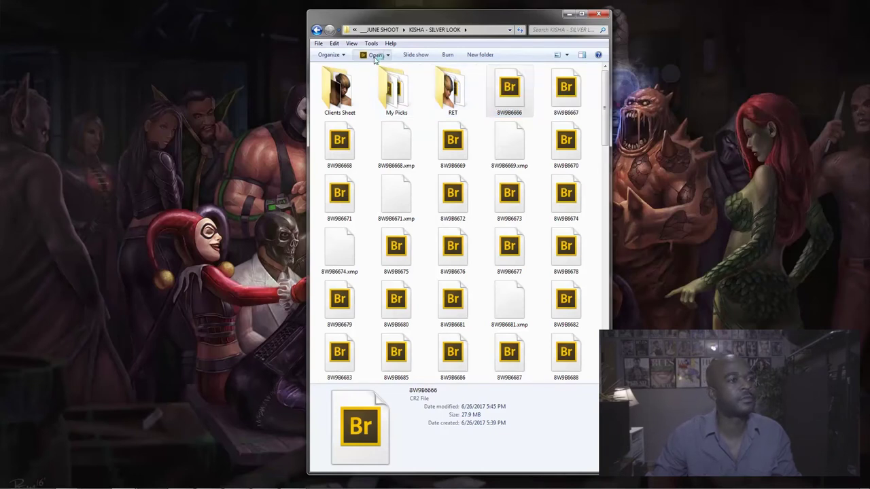
Step: Show the raws in Bridge's Essentials workspace and open the 104 selected ones in Camera Raw
click(374, 55)
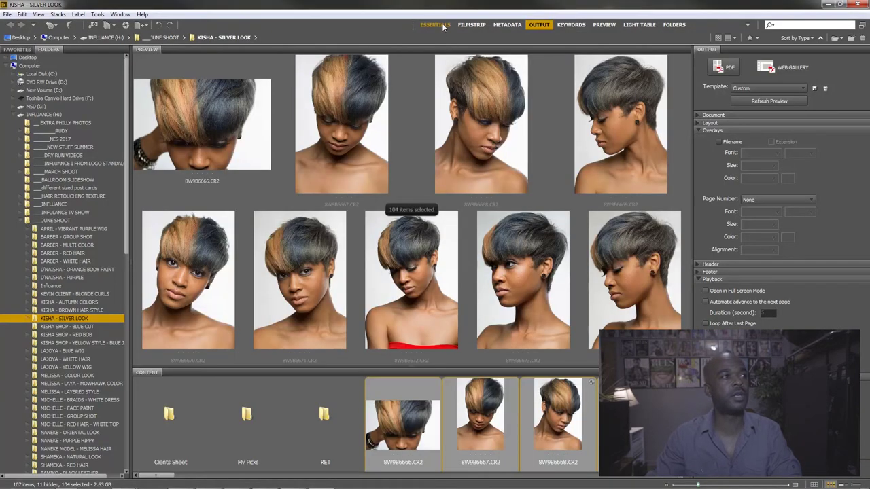
click(435, 25)
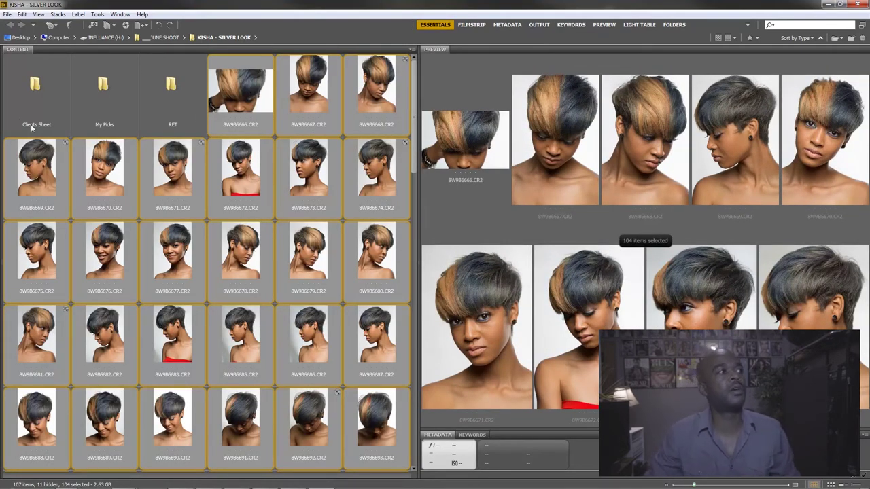
click(7, 15)
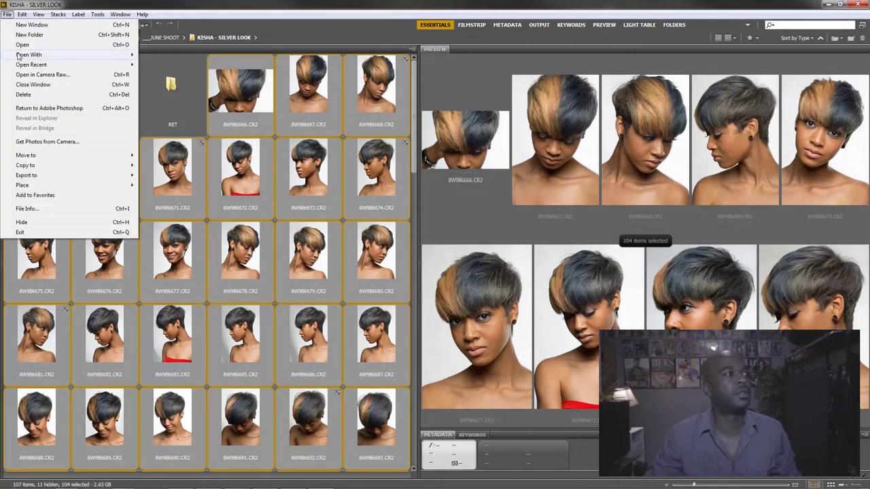
click(57, 76)
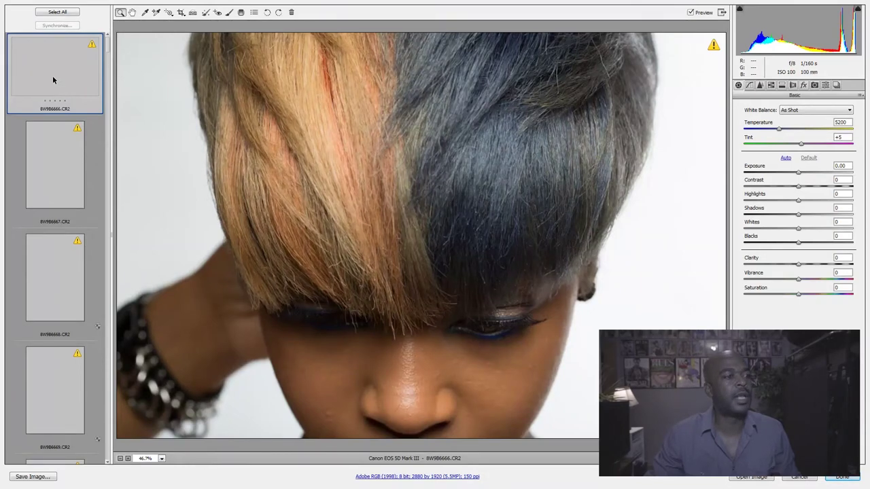
Step: Select all the loaded raw photos in the Camera Raw filmstrip with Ctrl+A
scroll(60, 131, down, 1)
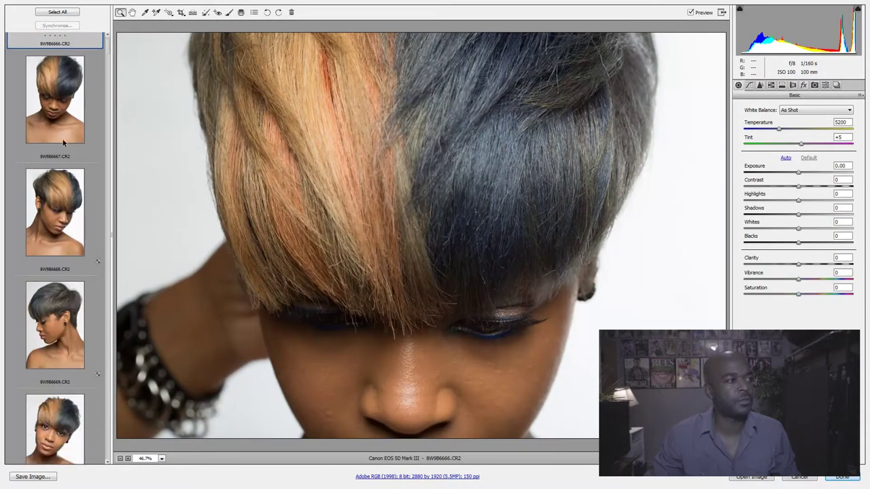
scroll(60, 102, up, 2)
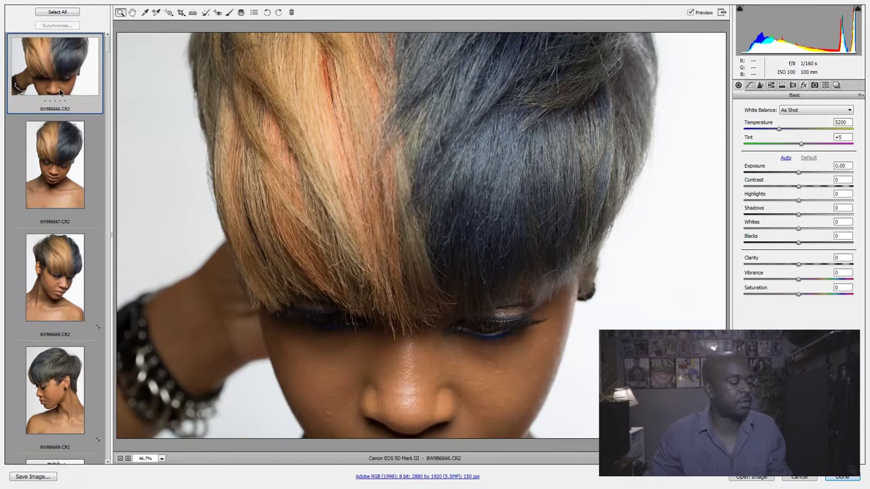
key(ctrl+a)
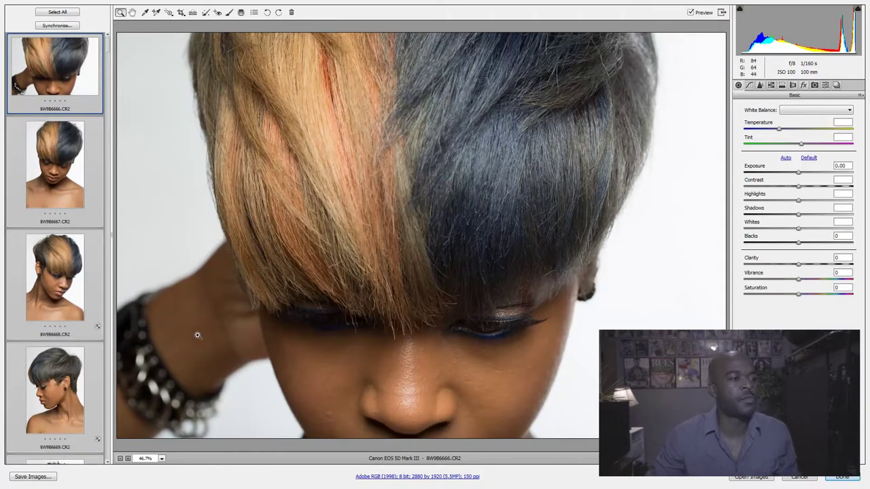
click(412, 477)
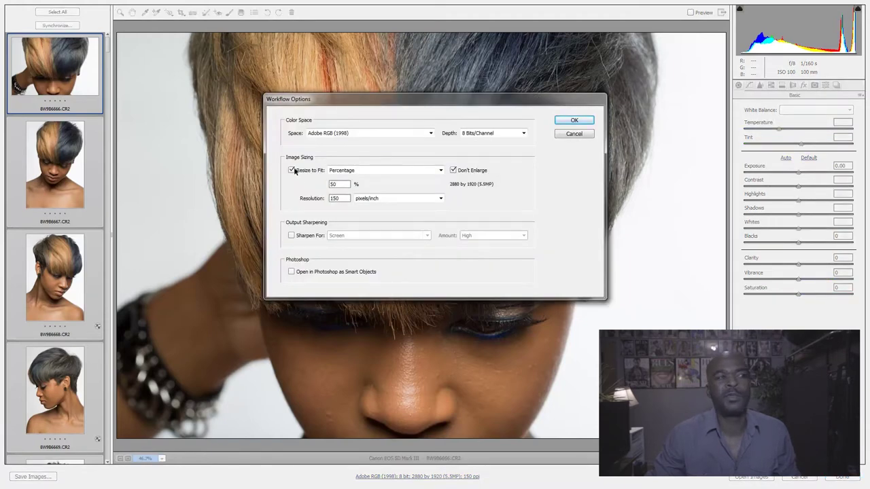
Step: Set the output resolution to 150 pixels/inch
click(291, 169)
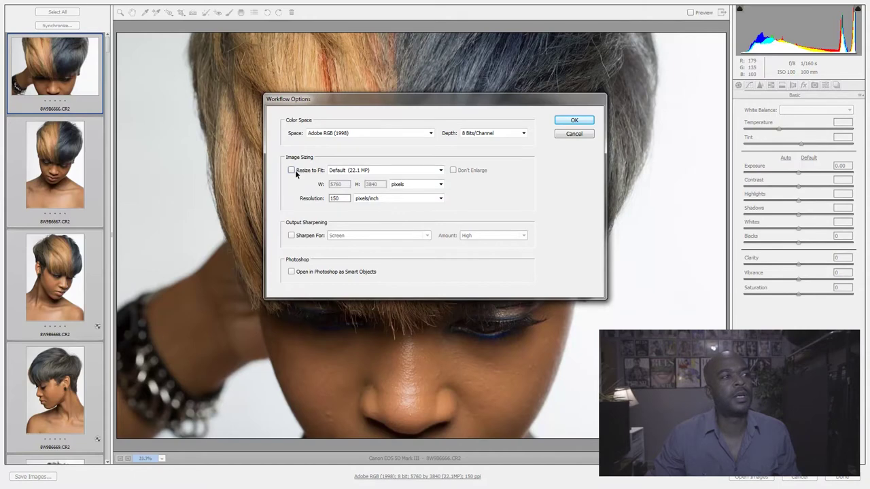
double_click(337, 197)
text(300)
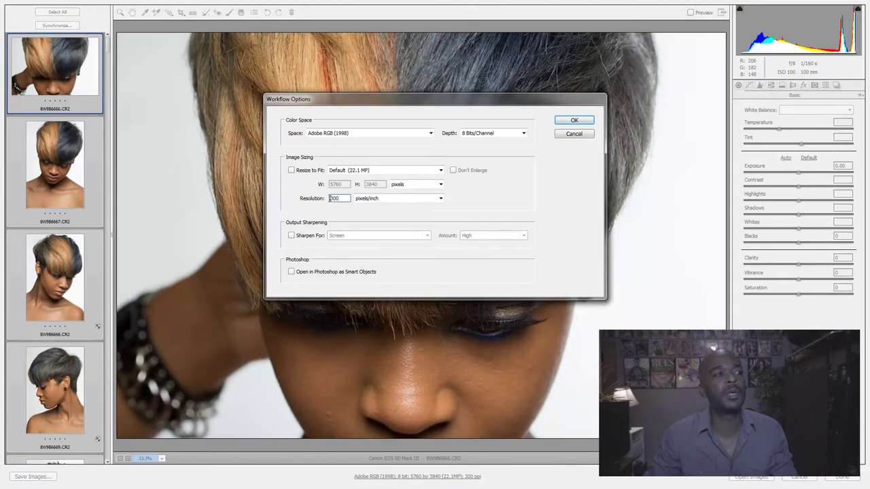
double_click(340, 198)
text(150)
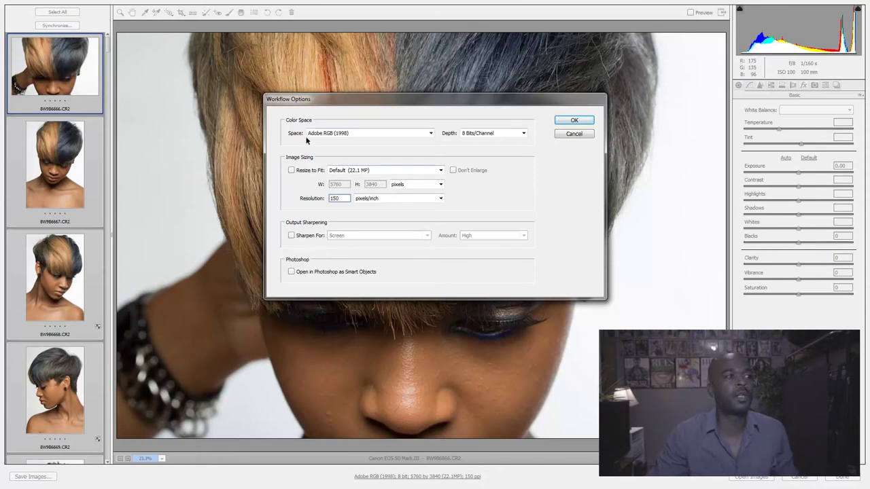
Step: Resize saved images to fit 50 percent (2880 by 1920) and apply the workflow options
click(292, 170)
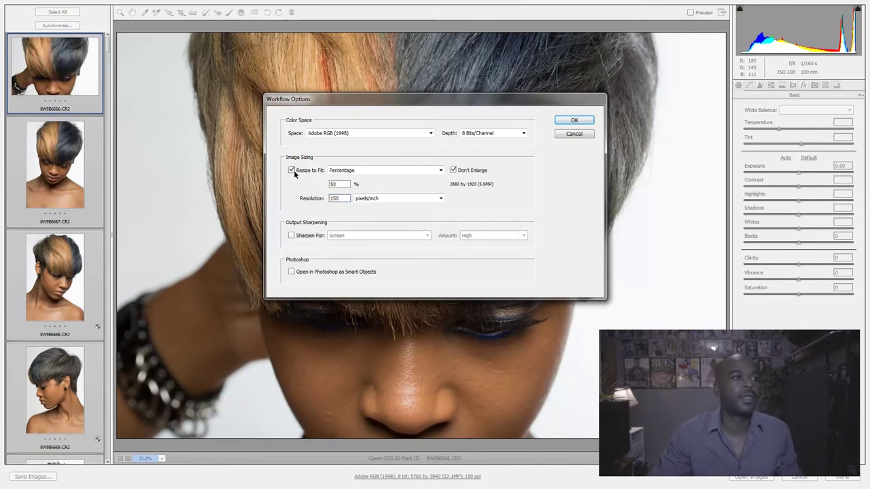
double_click(336, 184)
text(100)
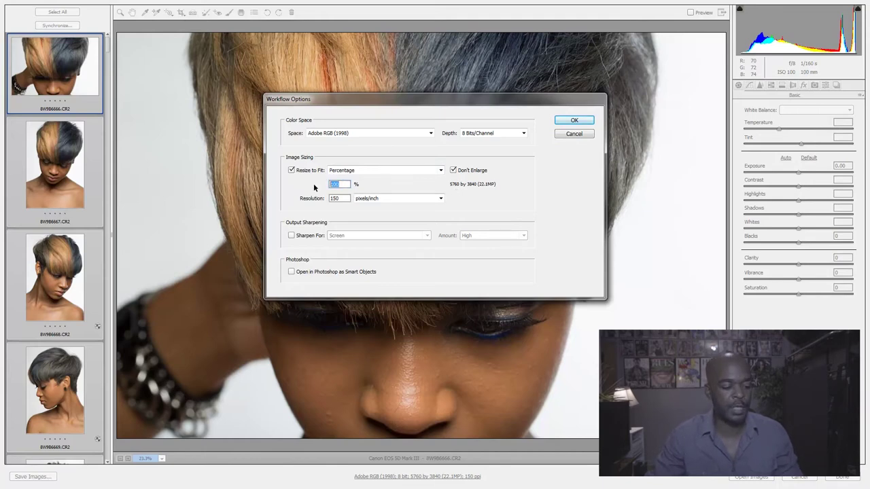
text(50)
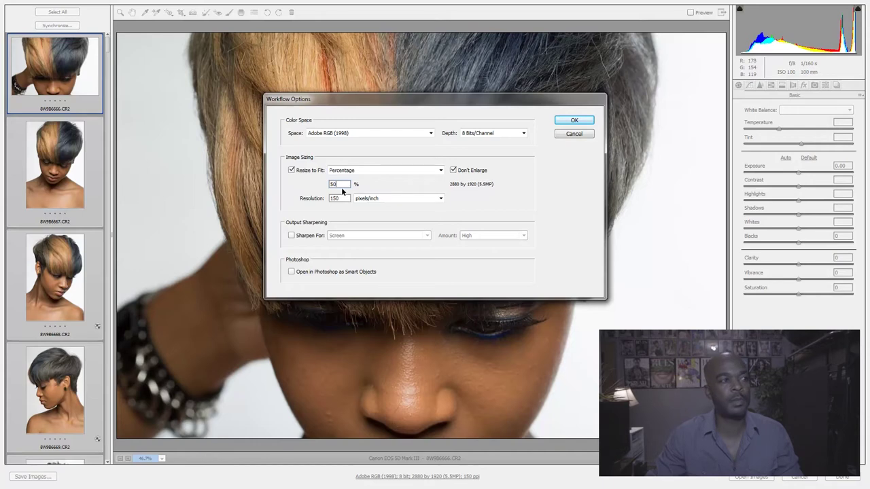
text(40)
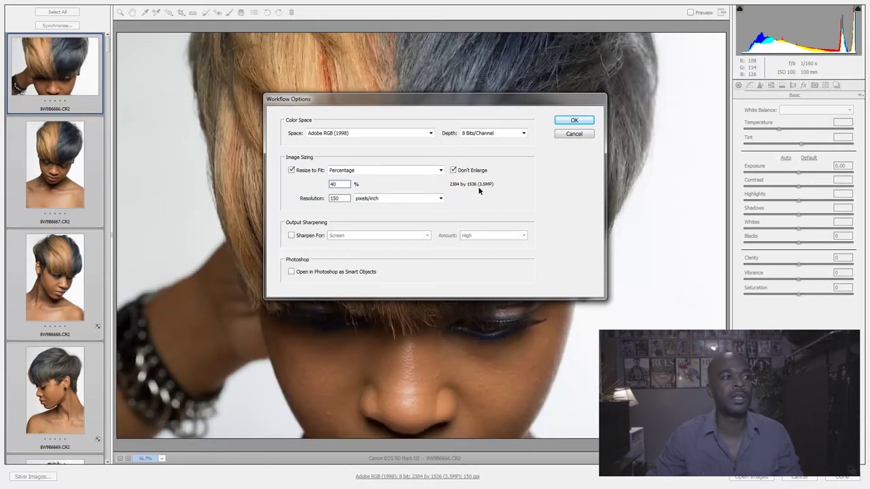
text(505)
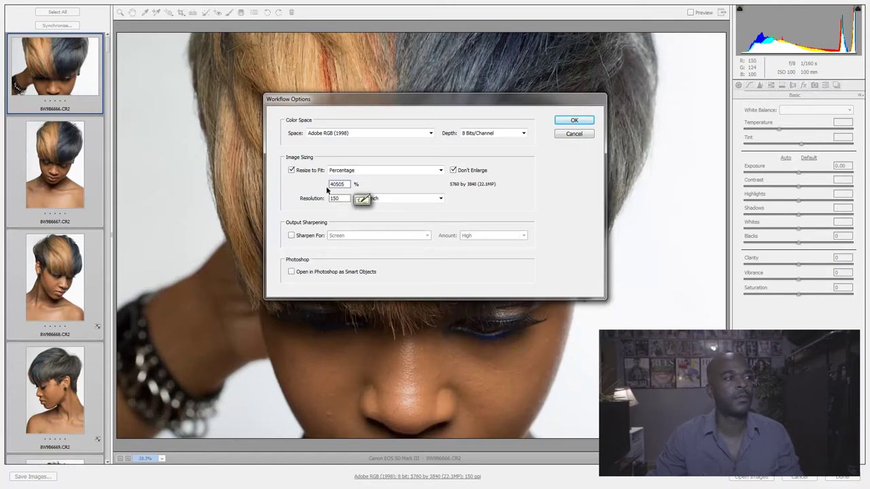
double_click(340, 184)
text(50)
click(569, 120)
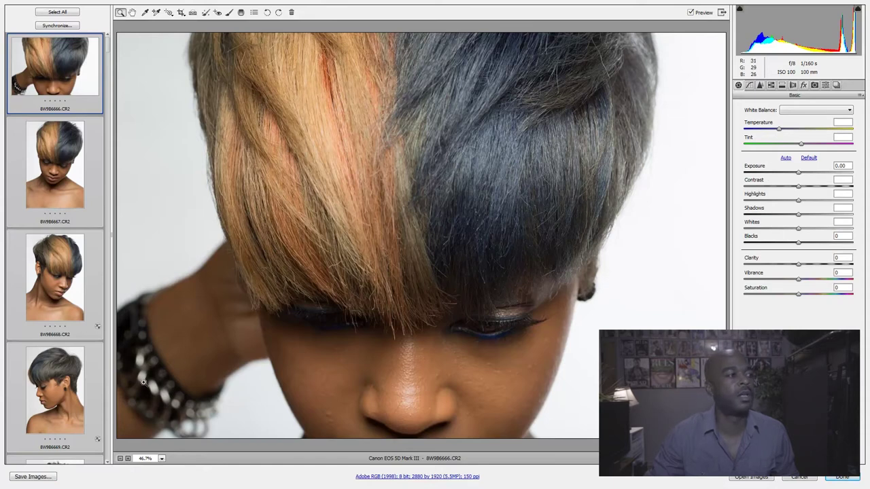
Step: Bring up Save Options: same location, Document Name plus _Lo Res, JPEG quality 10
click(44, 477)
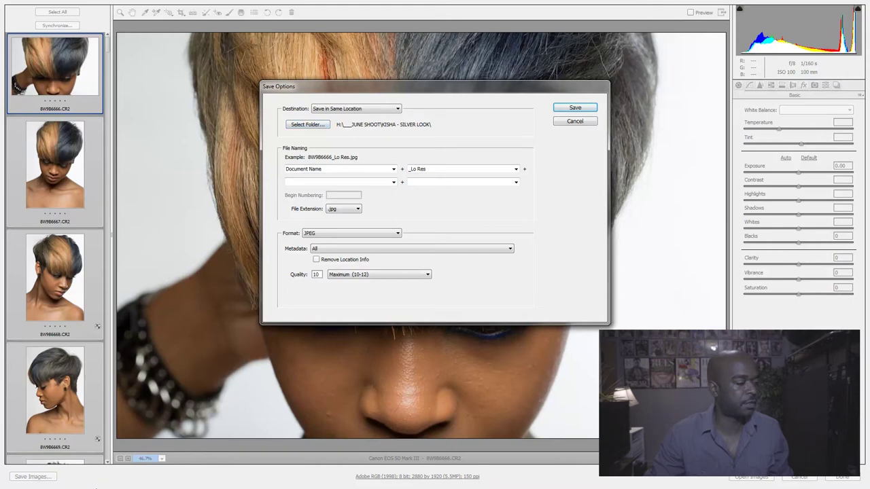
key(super)
key(super)
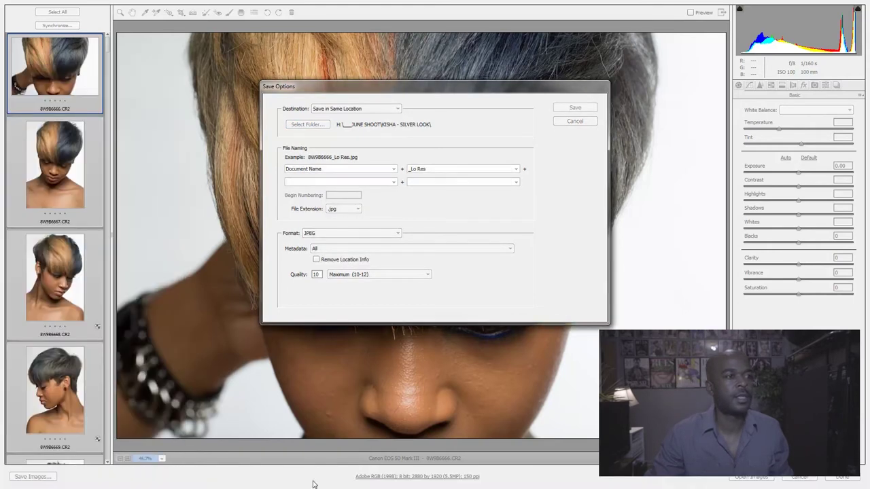
key(super)
key(super)
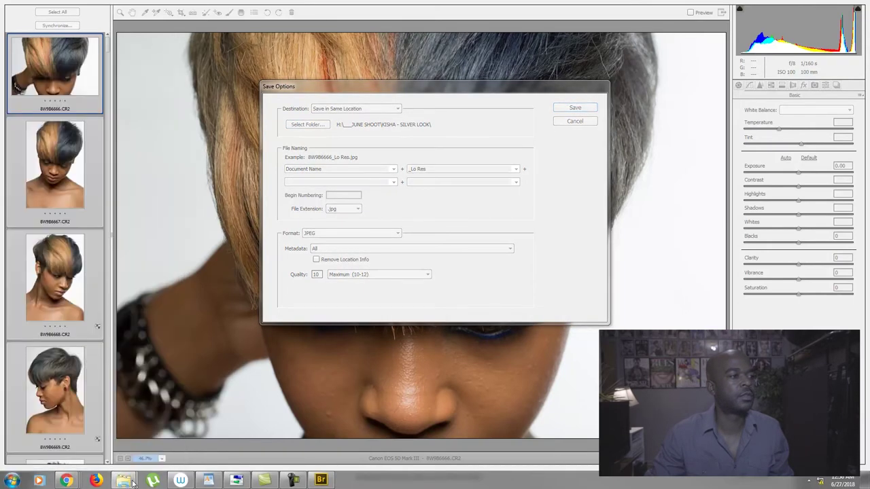
Step: Peek into the Clients Sheet folder, then put Explorer away and return to the save options
mouse_move(122, 480)
click(71, 428)
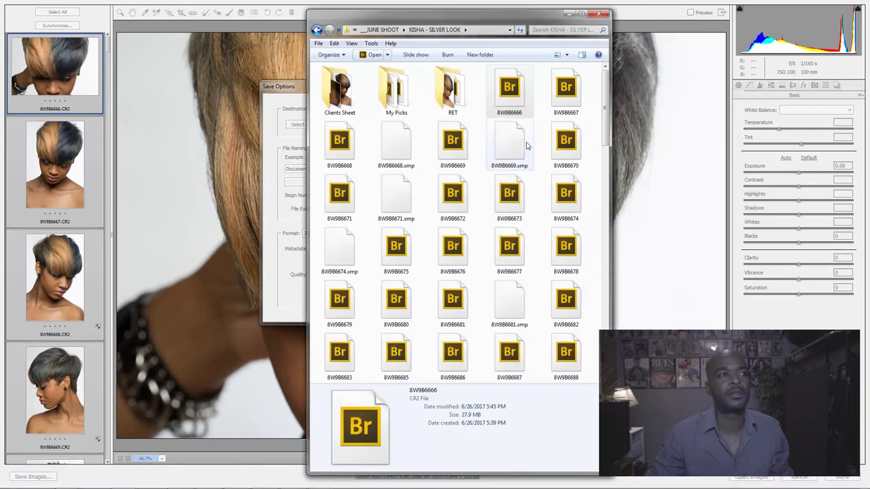
double_click(340, 92)
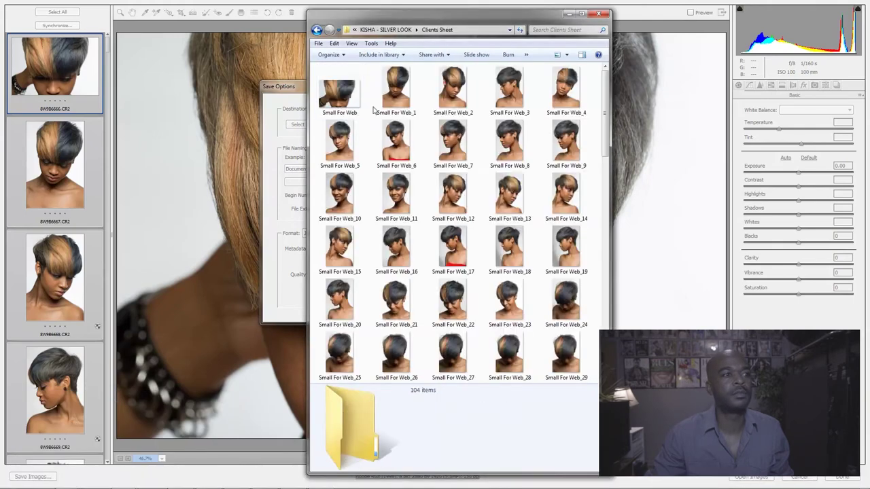
key(BackSpace)
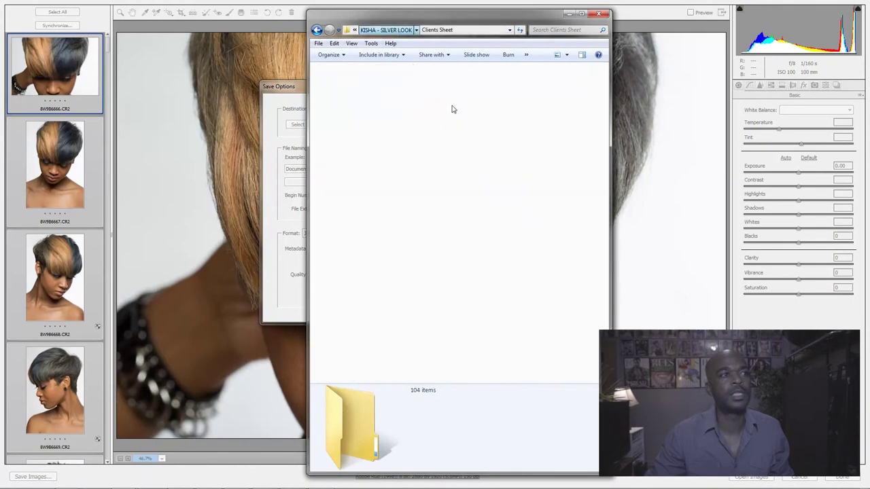
click(568, 14)
click(332, 170)
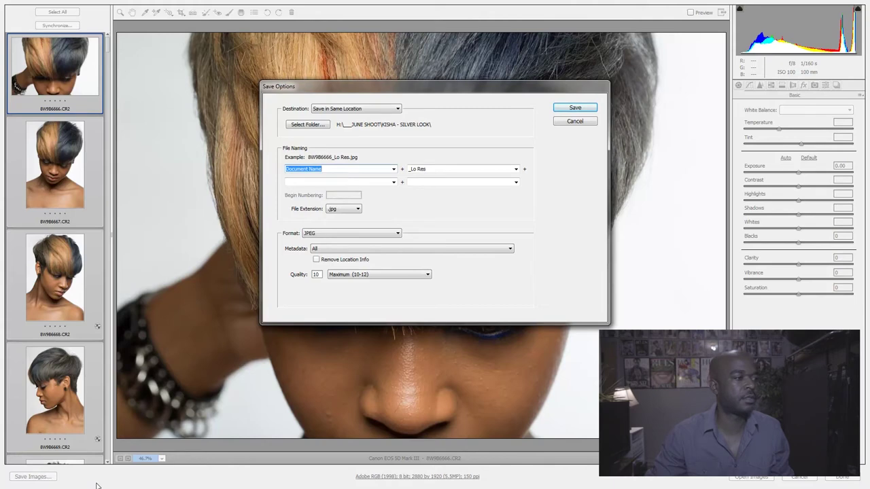
Step: Restore the shoot's folder window, check raw 8W9B6669's size and open Clients Sheet
key(super)
click(125, 481)
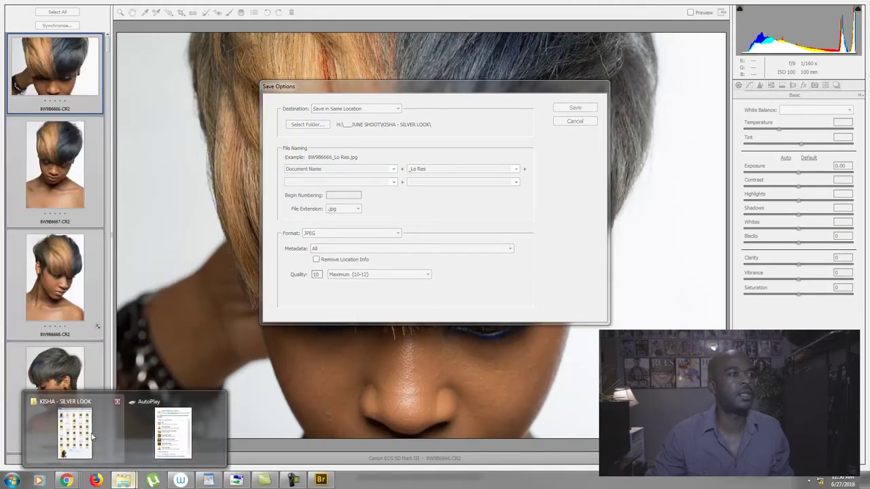
click(68, 426)
click(452, 161)
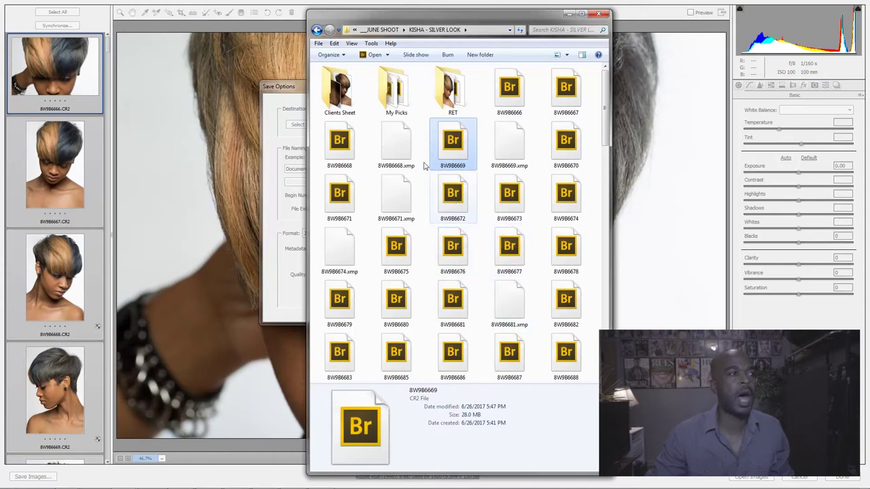
double_click(337, 99)
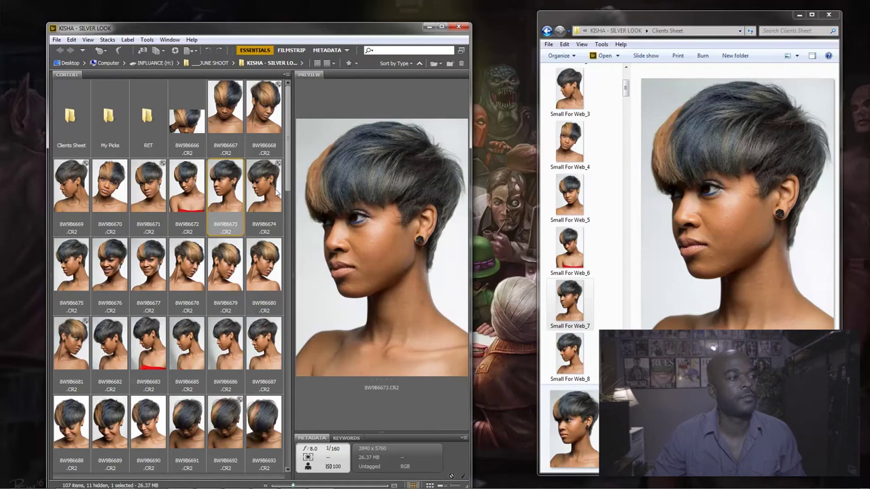
Step: Scroll through the shoot's photos and preview the Small For Web_3 image
scroll(122, 267, down, 1)
scroll(109, 286, up, 1)
scroll(99, 304, down, 3)
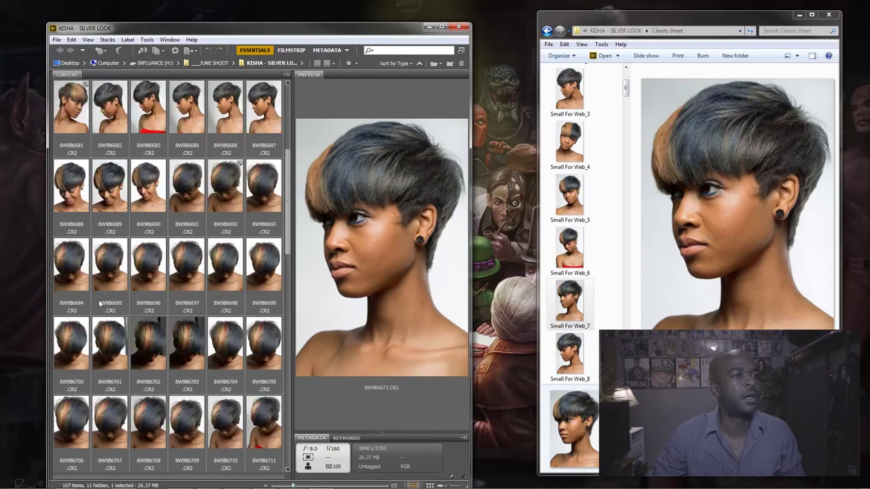
scroll(99, 304, up, 3)
click(569, 92)
scroll(583, 131, up, 2)
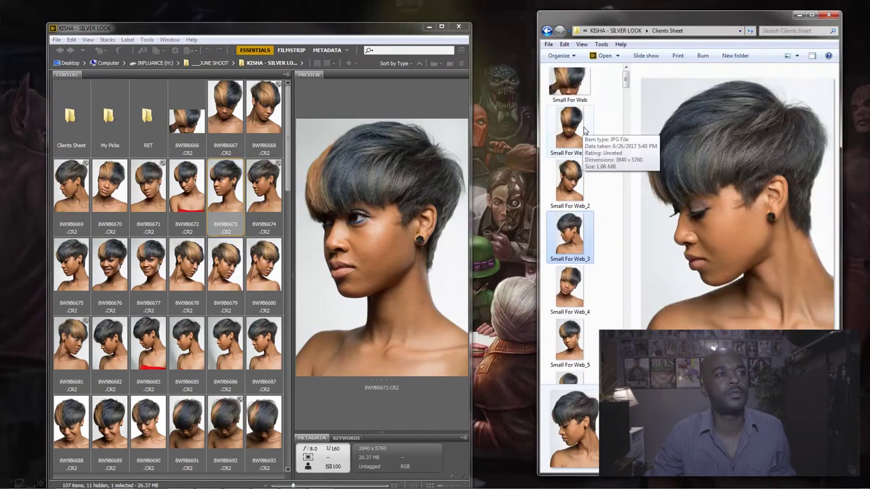
Step: Select all the Small For Web images and switch to the Dropbox page in the browser
click(569, 85)
shift+click(574, 424)
drag(574, 425, 576, 435)
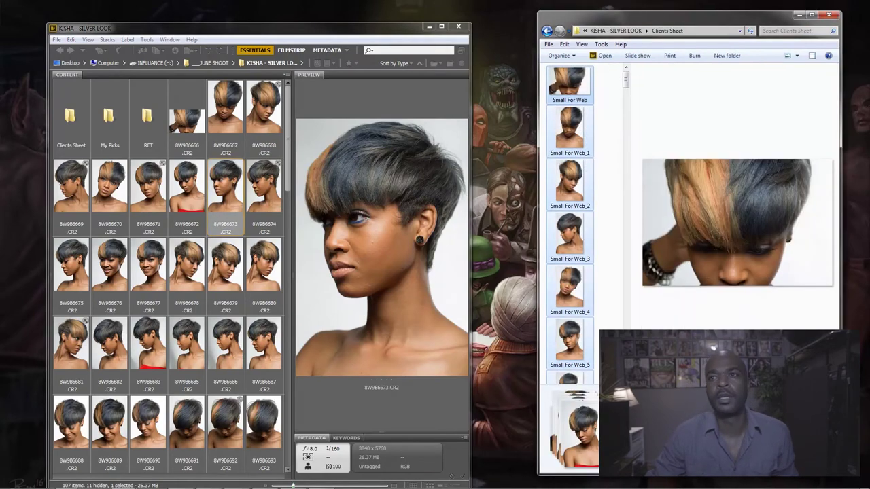
key(alt+Tab)
scroll(299, 272, down, 1)
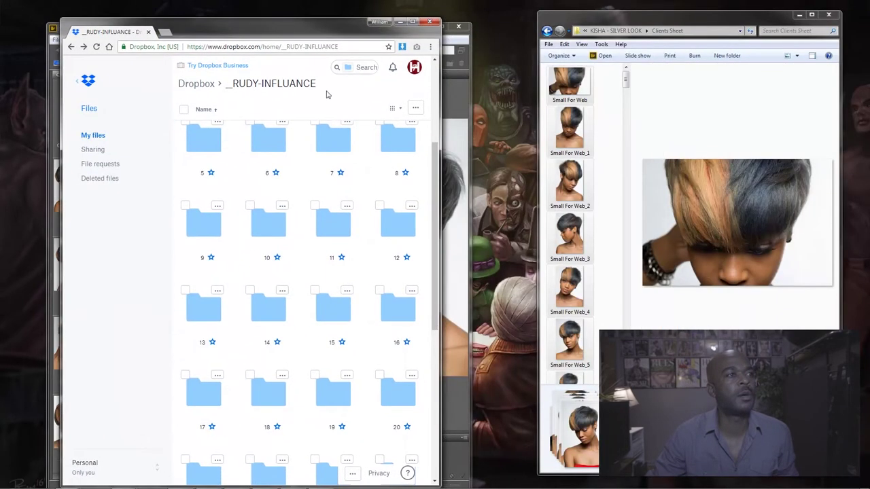
Step: Widen the browser so Dropbox shows five columns and open the folder actions list
drag(438, 82, 515, 84)
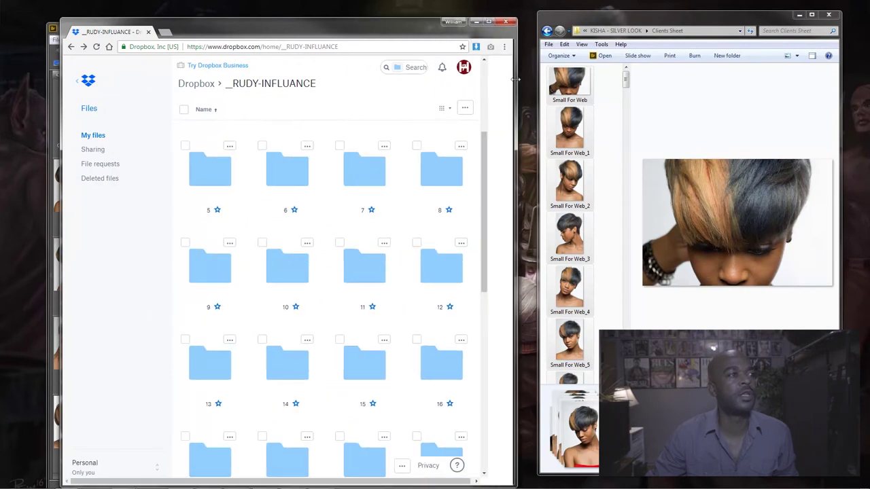
scroll(306, 115, up, 1)
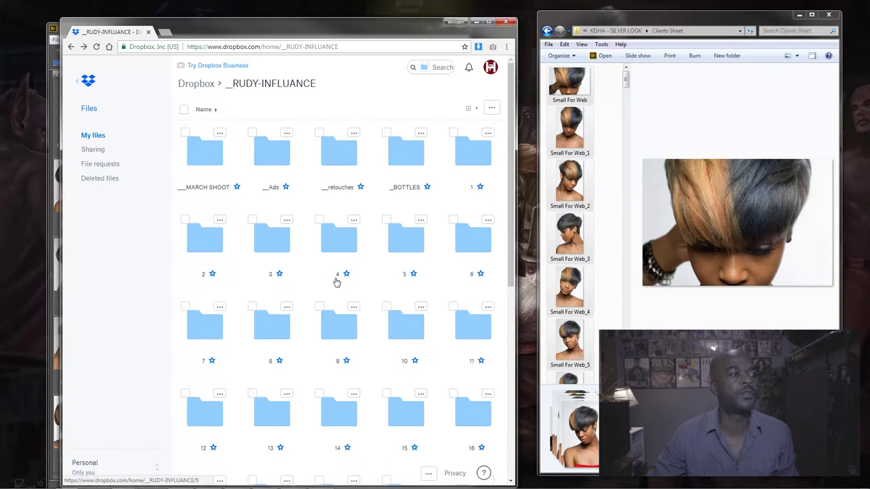
scroll(326, 317, down, 5)
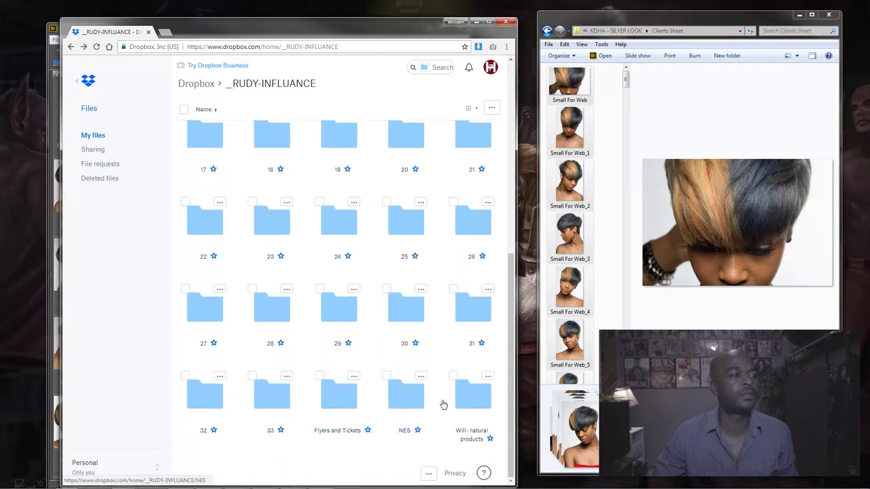
scroll(405, 401, up, 5)
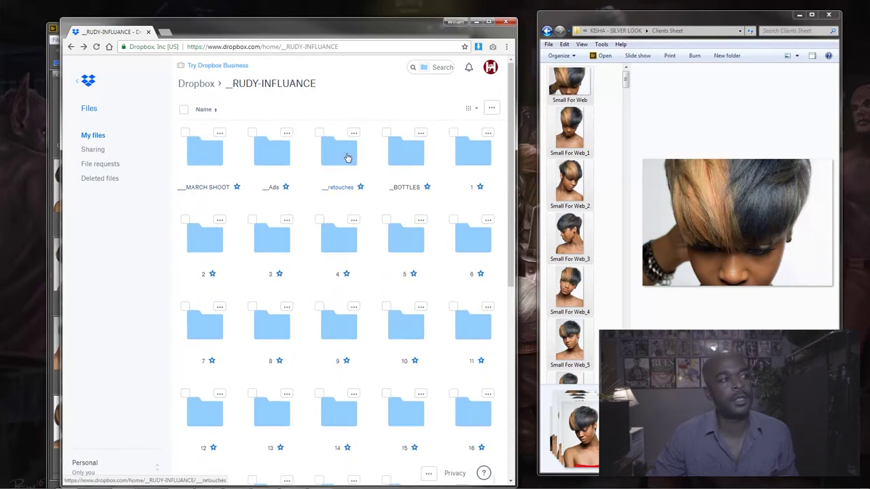
click(489, 108)
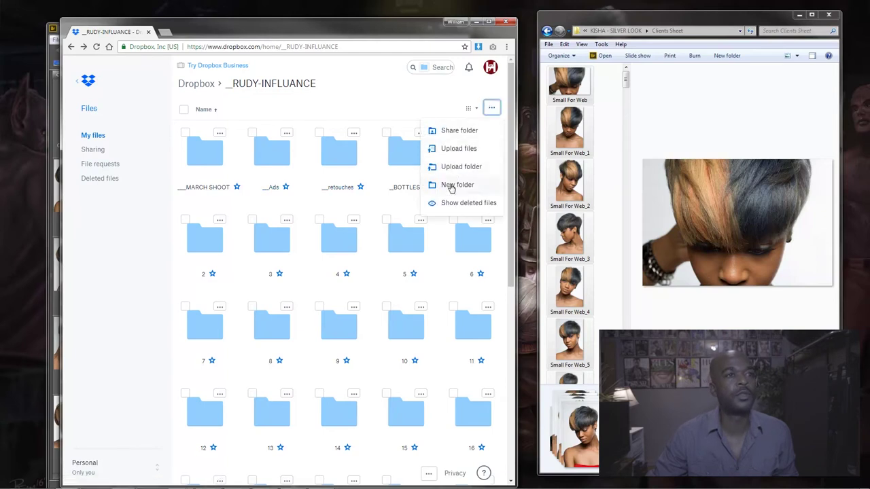
Step: In Explorer, go up to JUNE SHOOT and reopen KISHA - SILVER LOOK's Clients Sheet folder
click(612, 31)
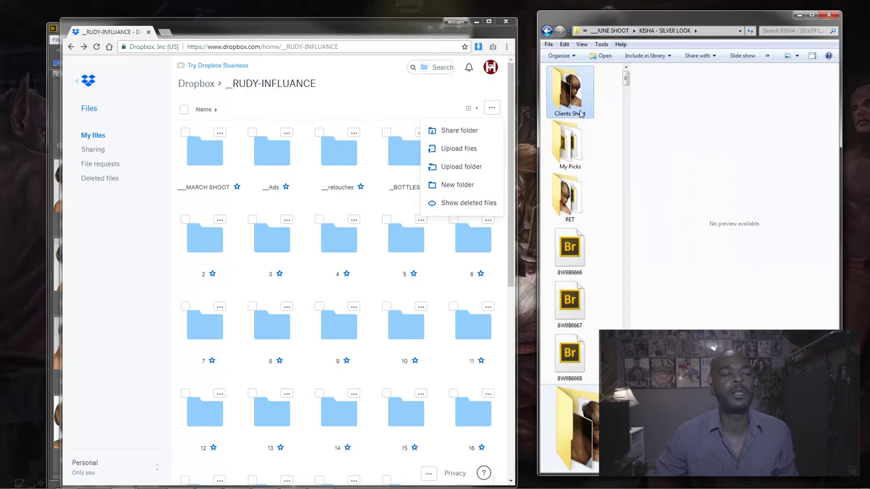
click(610, 31)
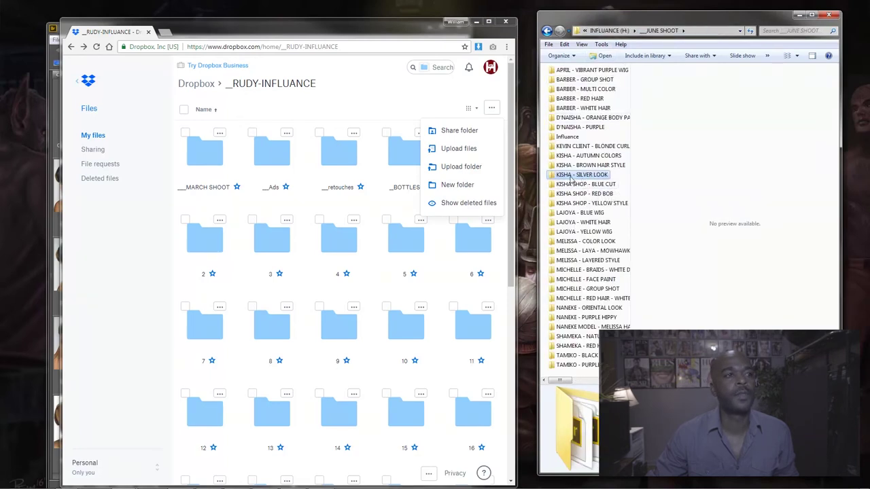
double_click(571, 175)
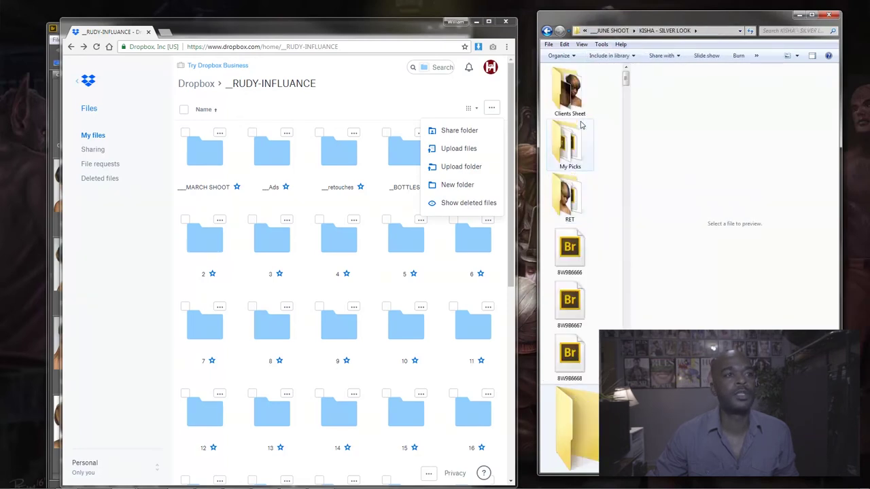
double_click(568, 88)
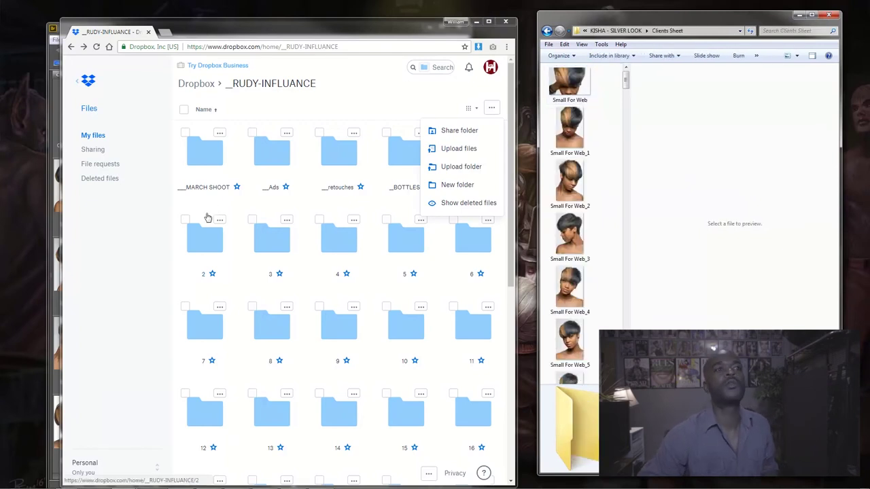